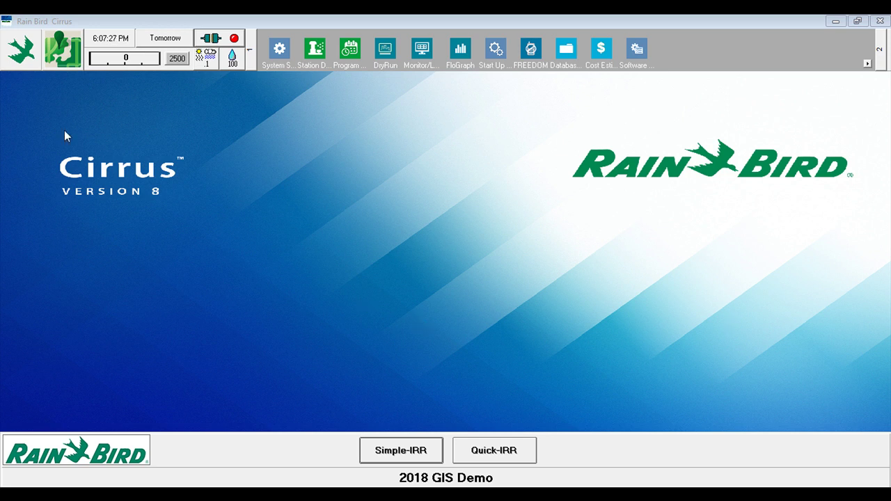
# Close the About dialog showing Cirrus version 8.1.0.
pyautogui.click(23, 47)
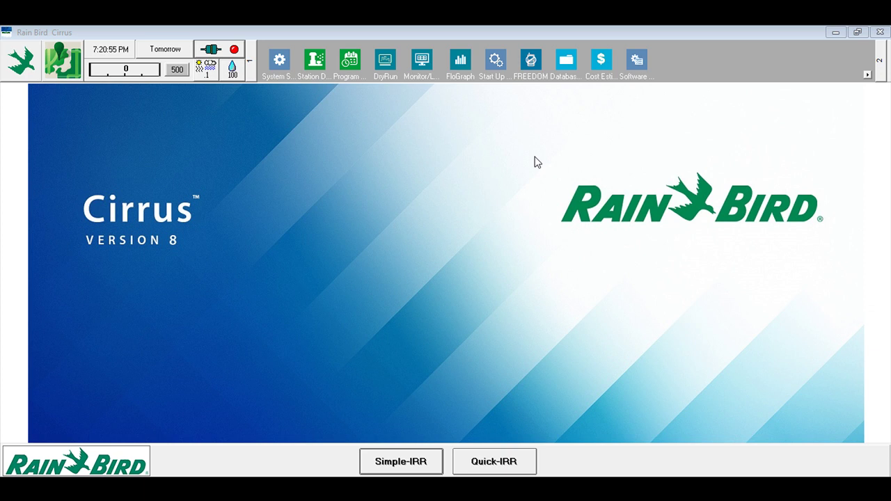
# Open System Settings to reach the blank Rain Can Definition form.
pyautogui.click(281, 58)
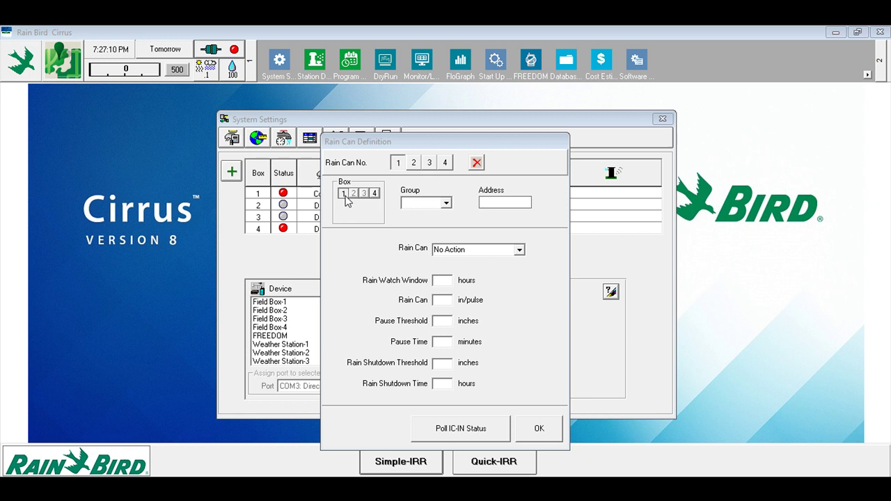
# Assign the rain can to IC-IN group 2, address 105789.
pyautogui.click(423, 203)
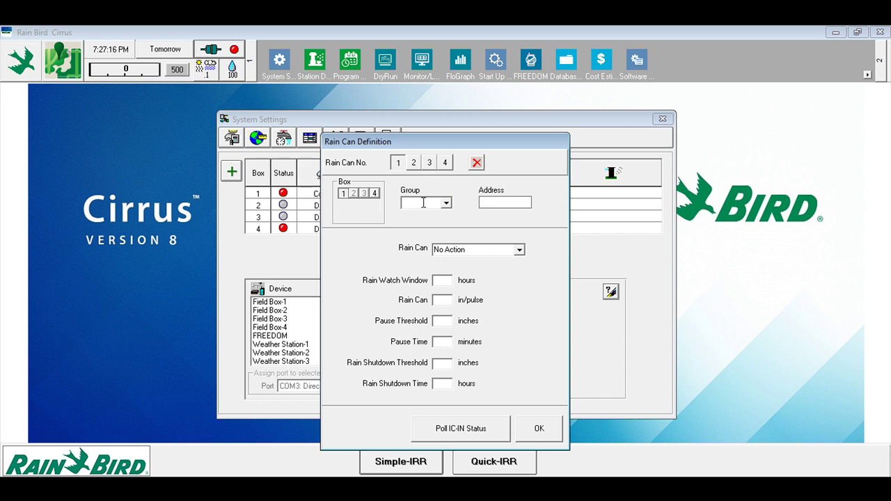
pyautogui.write('2')
pyautogui.press('Tab')
pyautogui.click(484, 201)
pyautogui.write('10578')
pyautogui.write('9')
# Set rain per pulse 0.01, watch window 6, pause threshold 0.01, pause time 60, shutdown threshold 0.15.
pyautogui.click(450, 299)
pyautogui.write('0.01')
pyautogui.click(445, 283)
pyautogui.write('6')
pyautogui.click(445, 321)
pyautogui.write('0')
pyautogui.write('.01')
pyautogui.click(446, 341)
pyautogui.write('60')
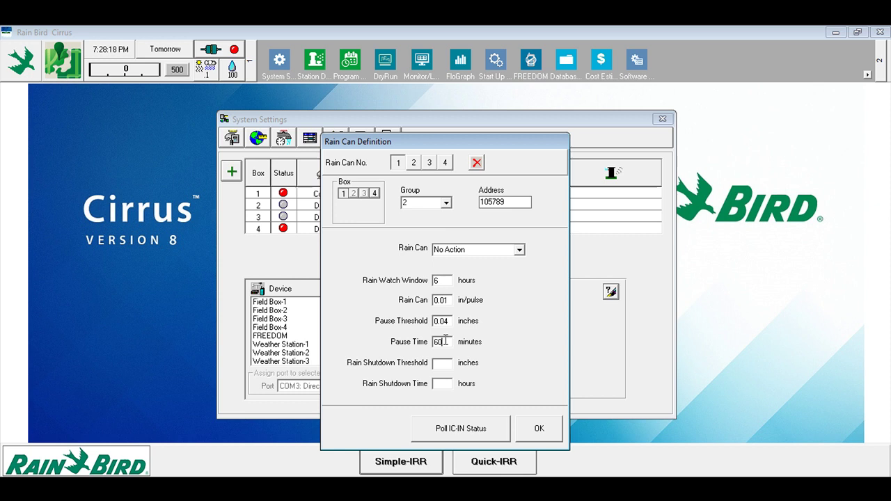
pyautogui.click(439, 362)
pyautogui.write('0.15')
pyautogui.click(441, 384)
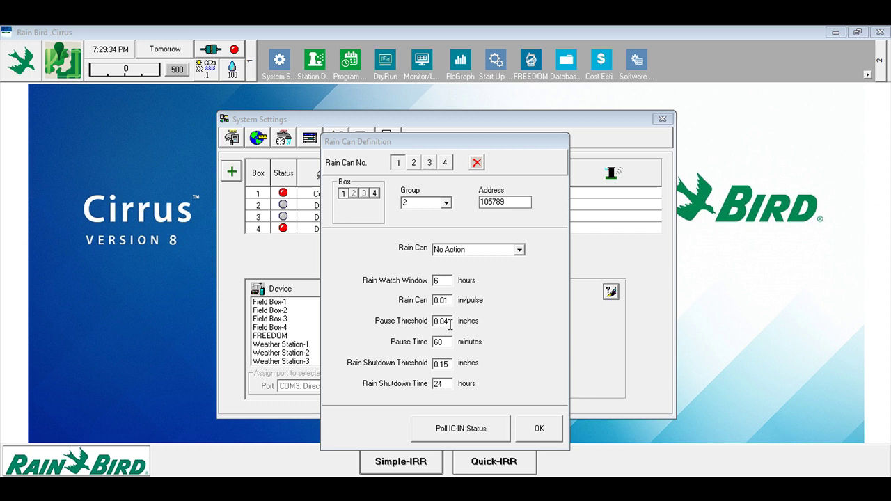
# Set a 24-hour rain shutdown time and poll the group 2 IC-IN's status.
pyautogui.click(449, 341)
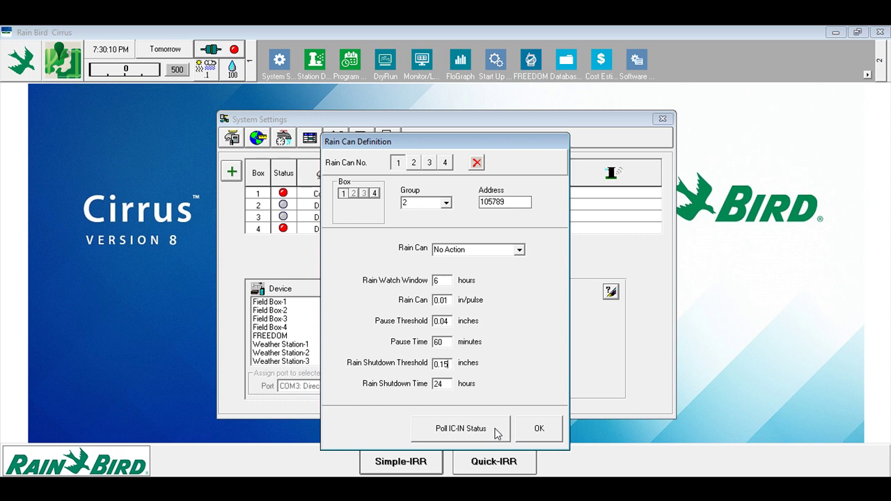
pyautogui.click(497, 429)
# Save Rain Can Definition with OK and reopen it to verify group 2, address 105789.
pyautogui.click(525, 425)
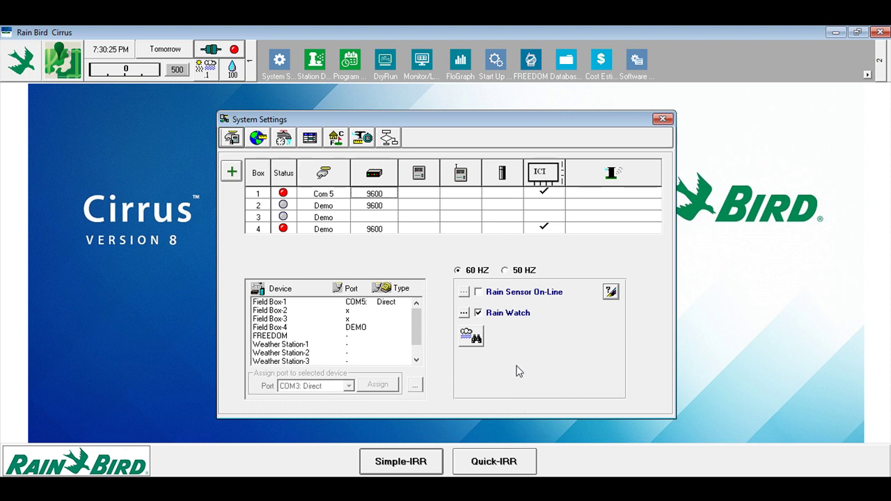
pyautogui.click(463, 313)
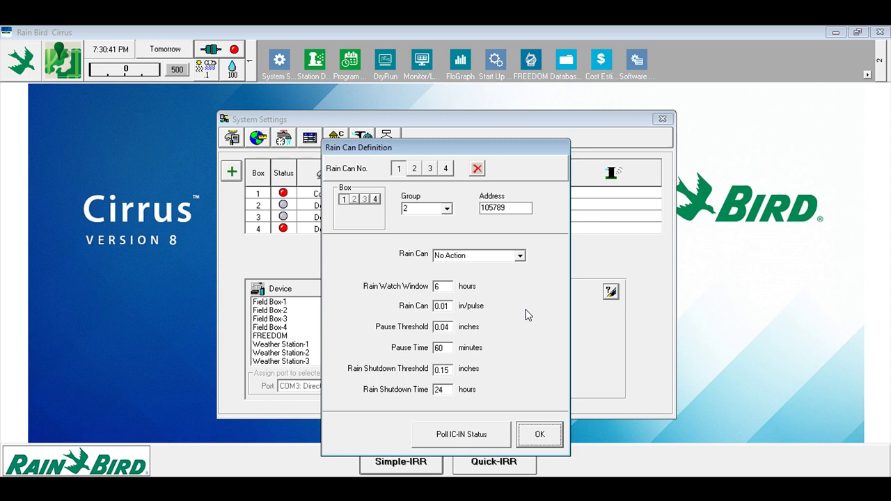
# Poll IC-IN 105789's status and type, confirming a Pulse Counter – Nonaccumulative sensor.
pyautogui.click(481, 441)
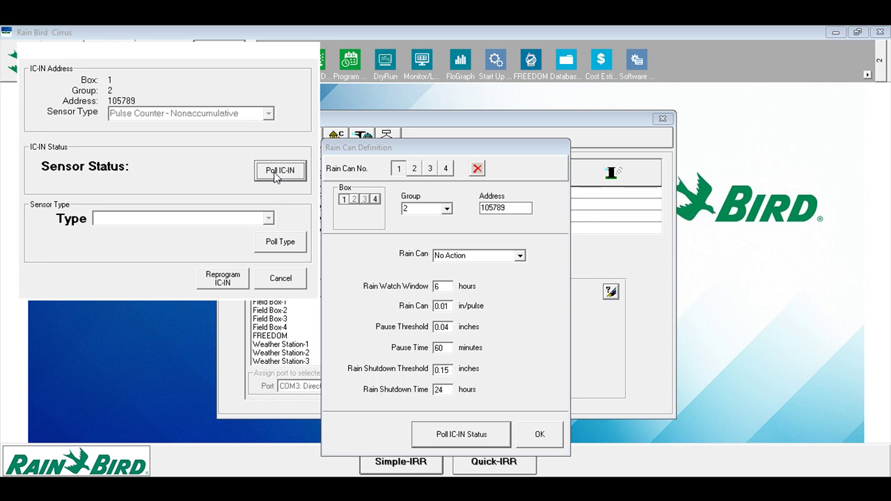
pyautogui.click(277, 178)
pyautogui.click(290, 247)
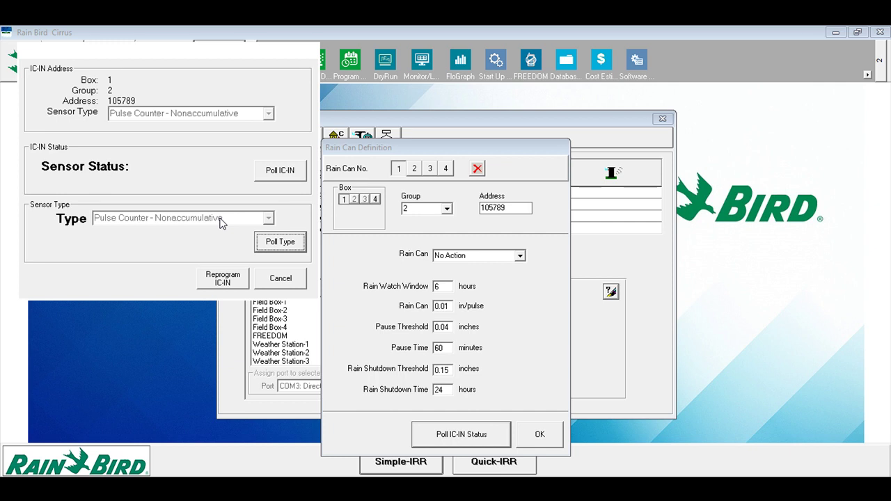
# Dismiss the IC-IN dialog and change Rain Can 1's response from No Action to System Response.
pyautogui.click(271, 278)
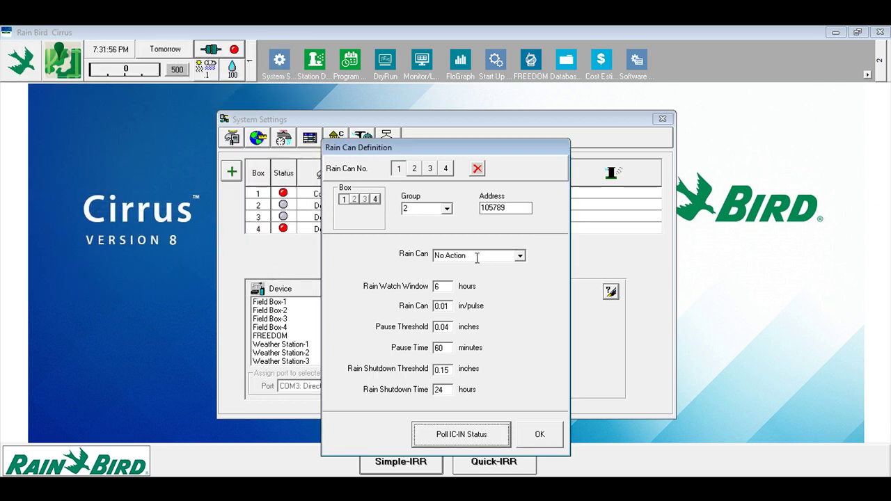
pyautogui.click(519, 256)
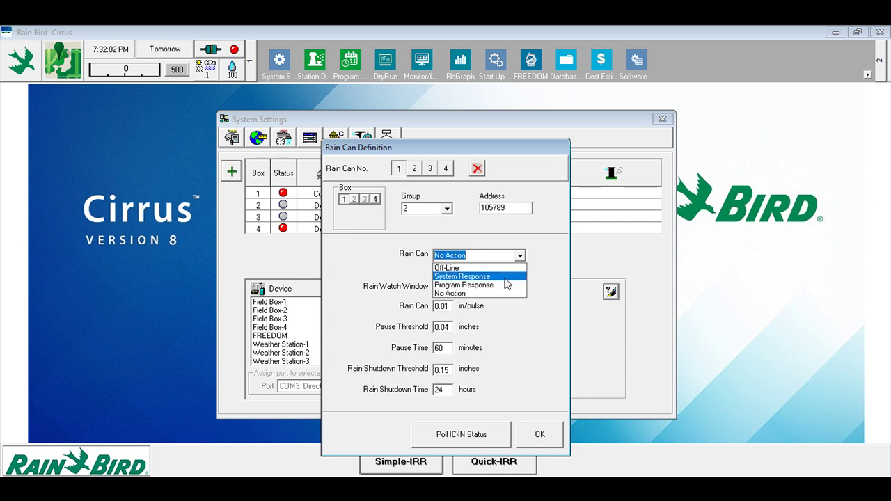
pyautogui.click(506, 279)
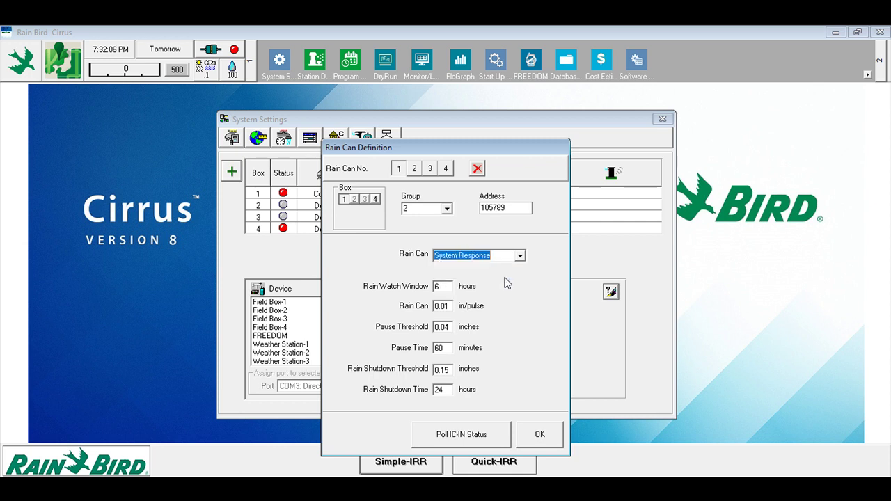